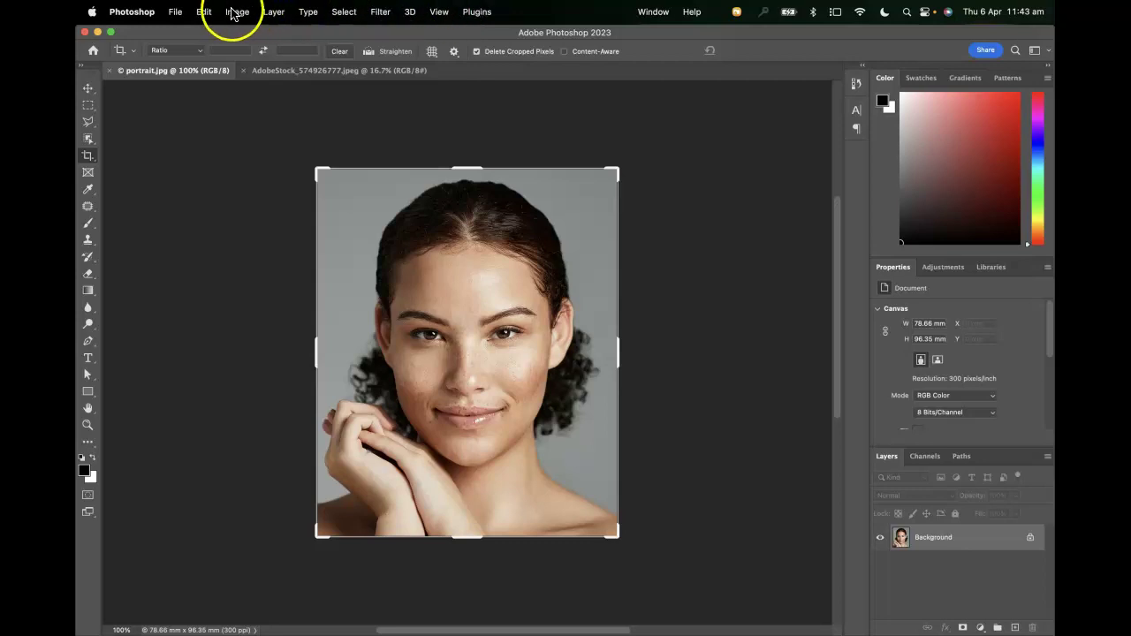
# Step: Open the Filter menu for the portrait.jpg photo
pyautogui.click(380, 12)
# Step: Open Filter > Neural Filters and switch on Skin Smoothing for the portrait
pyautogui.click(414, 76)
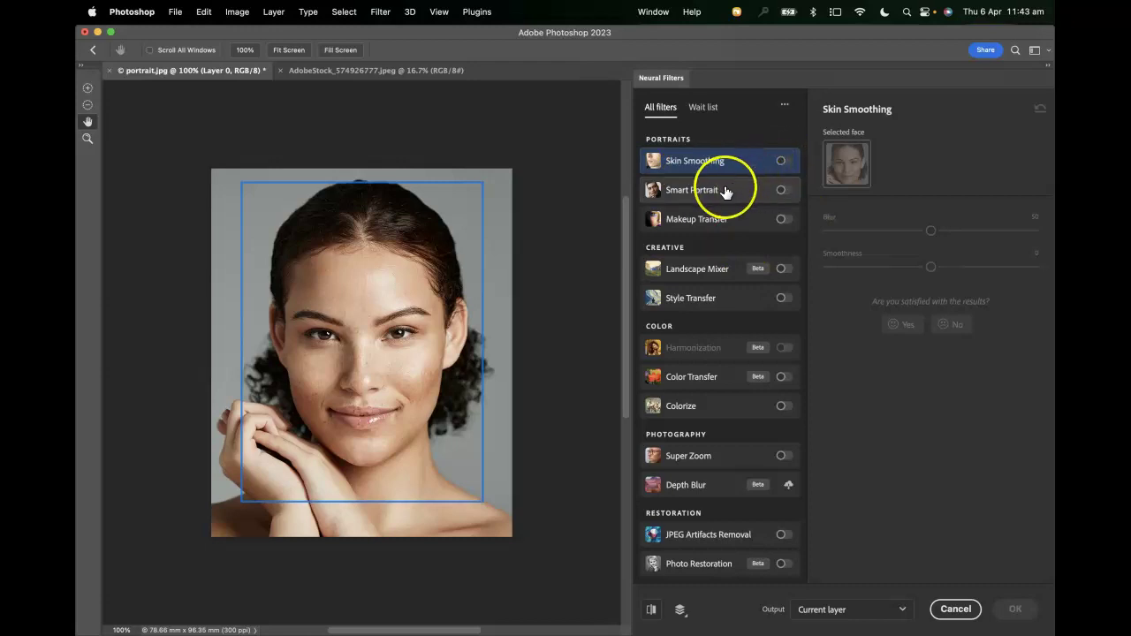
pyautogui.moveTo(687, 222)
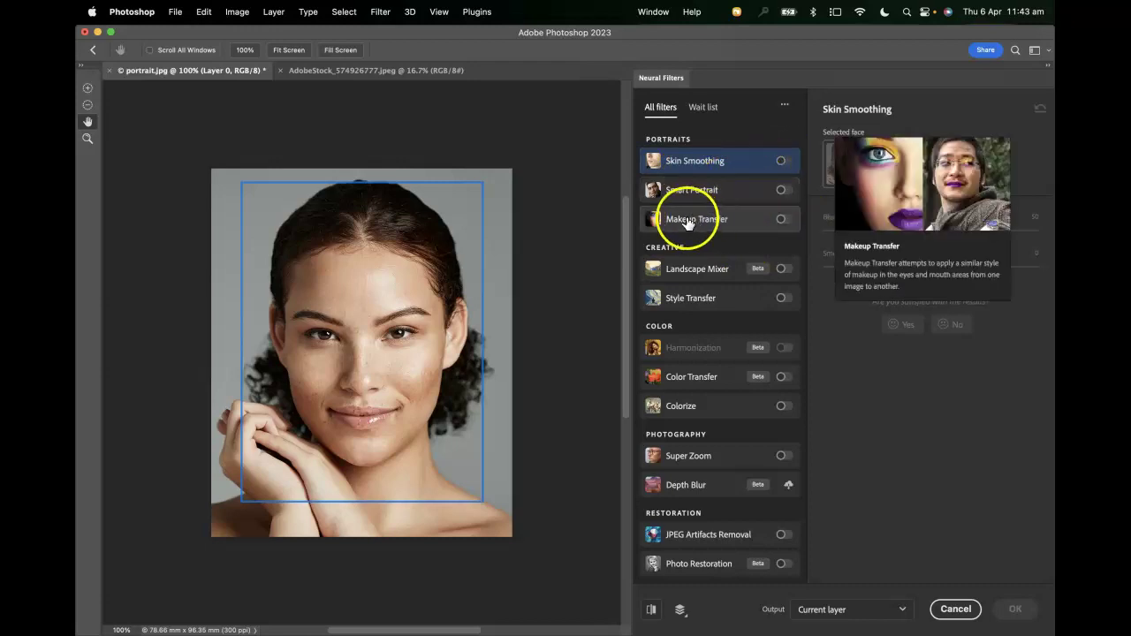
pyautogui.click(783, 162)
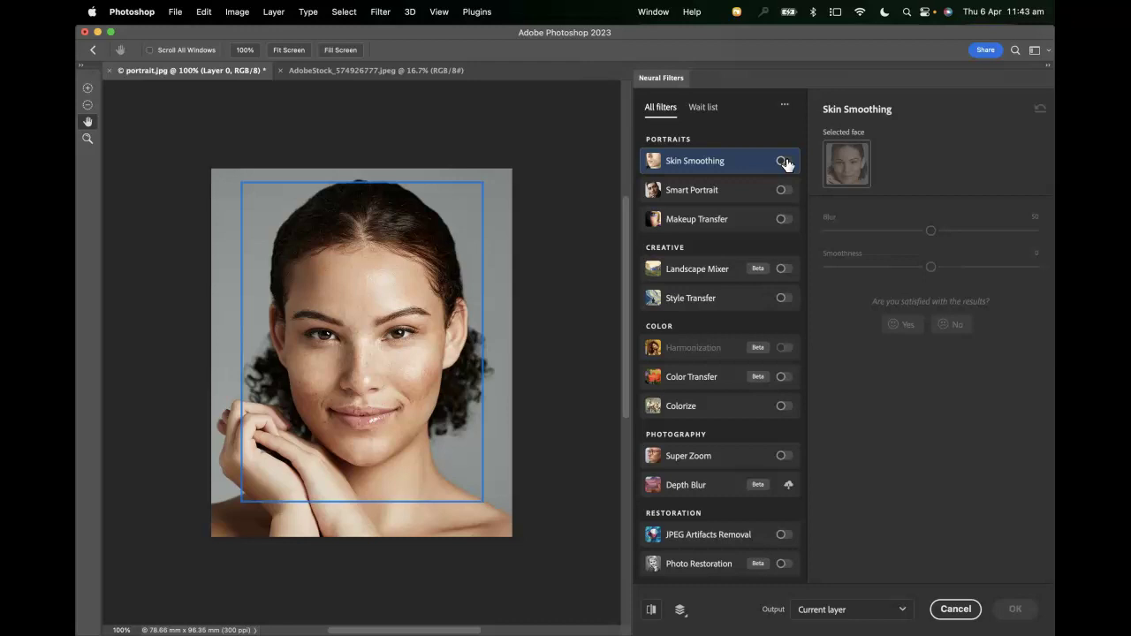
# Step: Set Skin Smoothing Blur to 95 and Smoothness to +46, then zoom to 200%
pyautogui.click(930, 230)
pyautogui.moveTo(932, 232); pyautogui.dragTo(1025, 231)
pyautogui.click(943, 270)
pyautogui.moveTo(935, 270); pyautogui.dragTo(1026, 268)
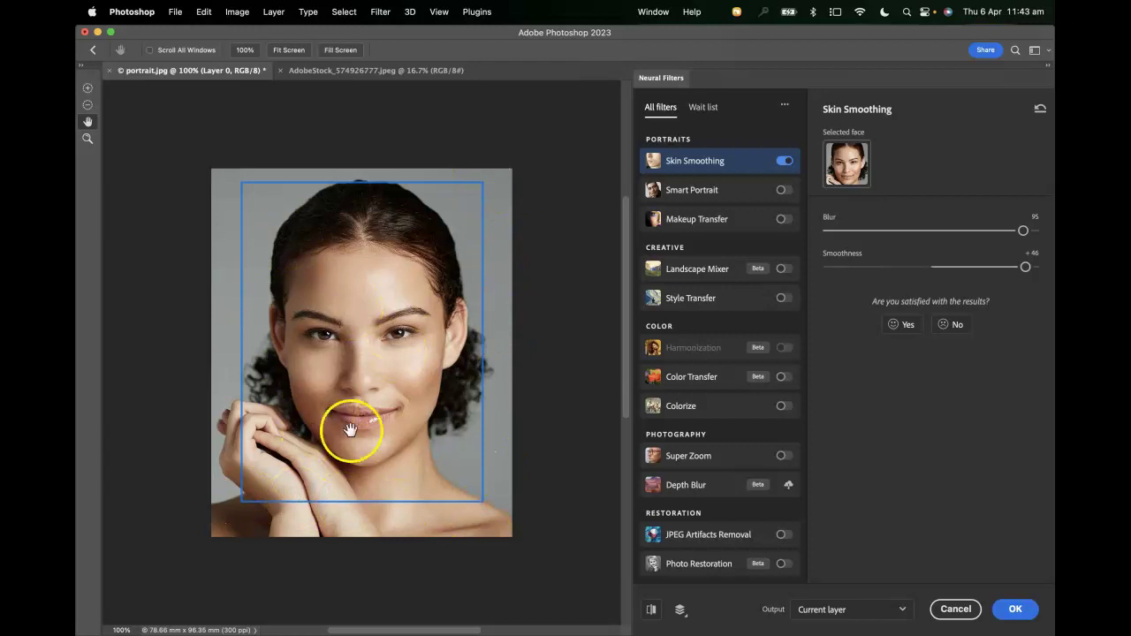
pyautogui.press('super+equal')
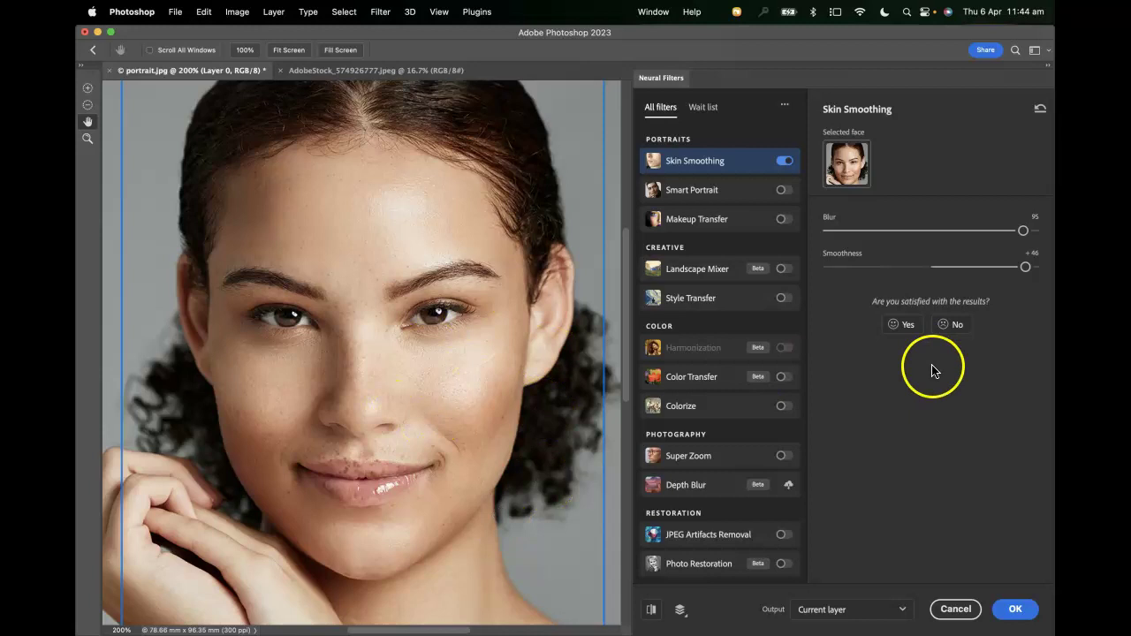
# Step: Compare Skin Smoothing on and off, leave it off, and zoom back to 100%
pyautogui.click(783, 161)
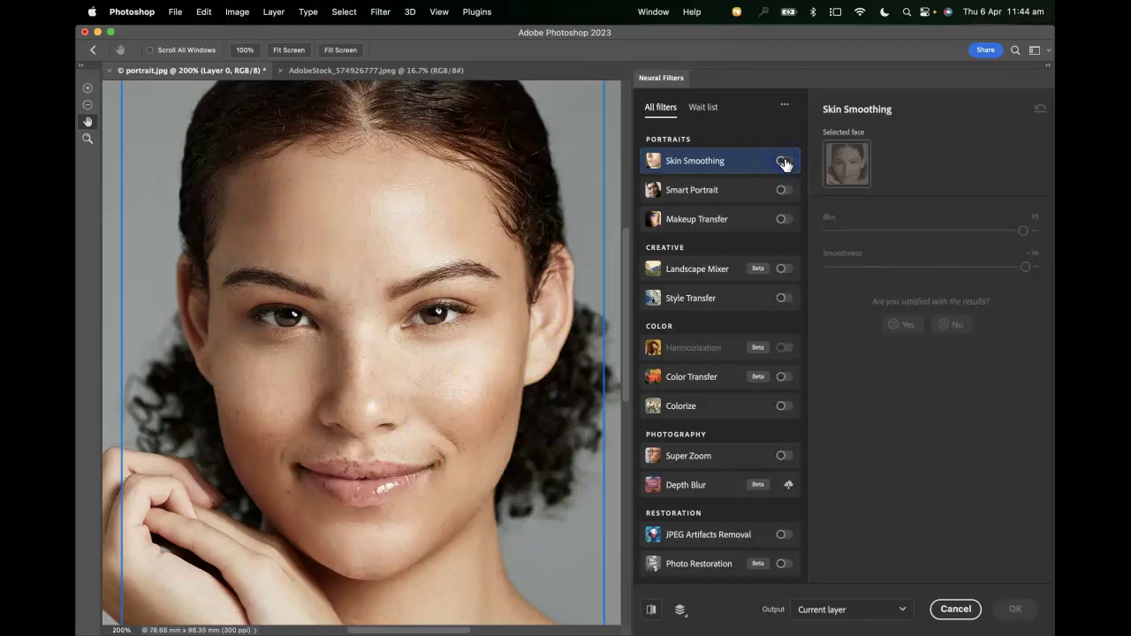
pyautogui.click(785, 162)
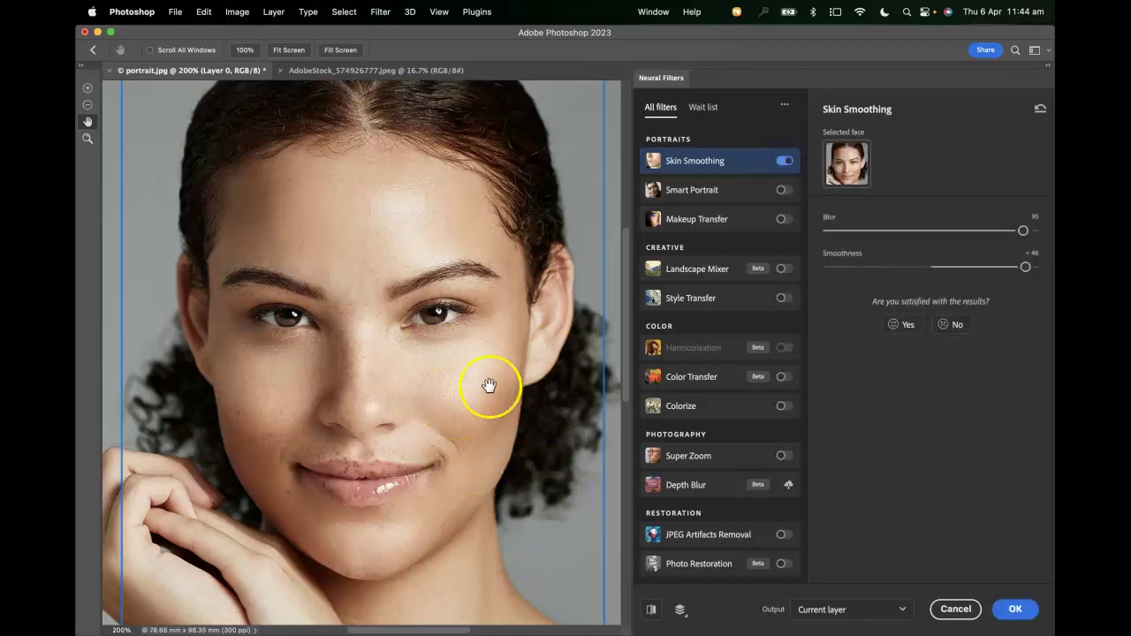
pyautogui.moveTo(508, 411); pyautogui.dragTo(529, 427)
pyautogui.click(782, 161)
pyautogui.click(783, 162)
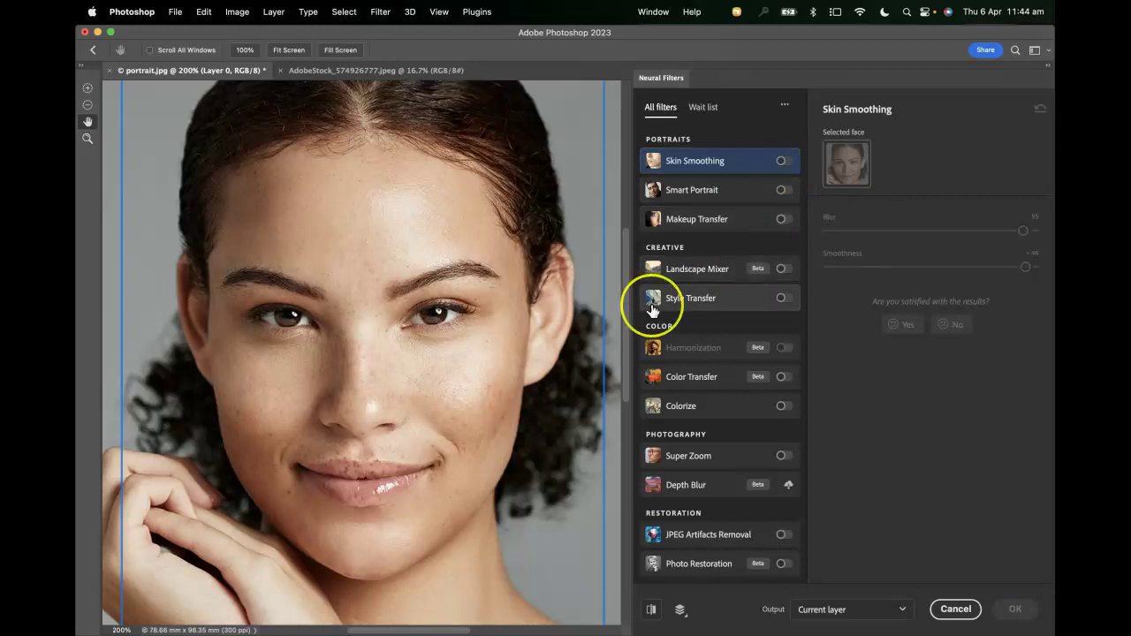
pyautogui.press('super+minus')
# Step: Enable Smart Portrait with Happiness +2, Facial age -11, Hair thickness +29, Eye direction -44
pyautogui.moveTo(669, 307)
pyautogui.click(784, 189)
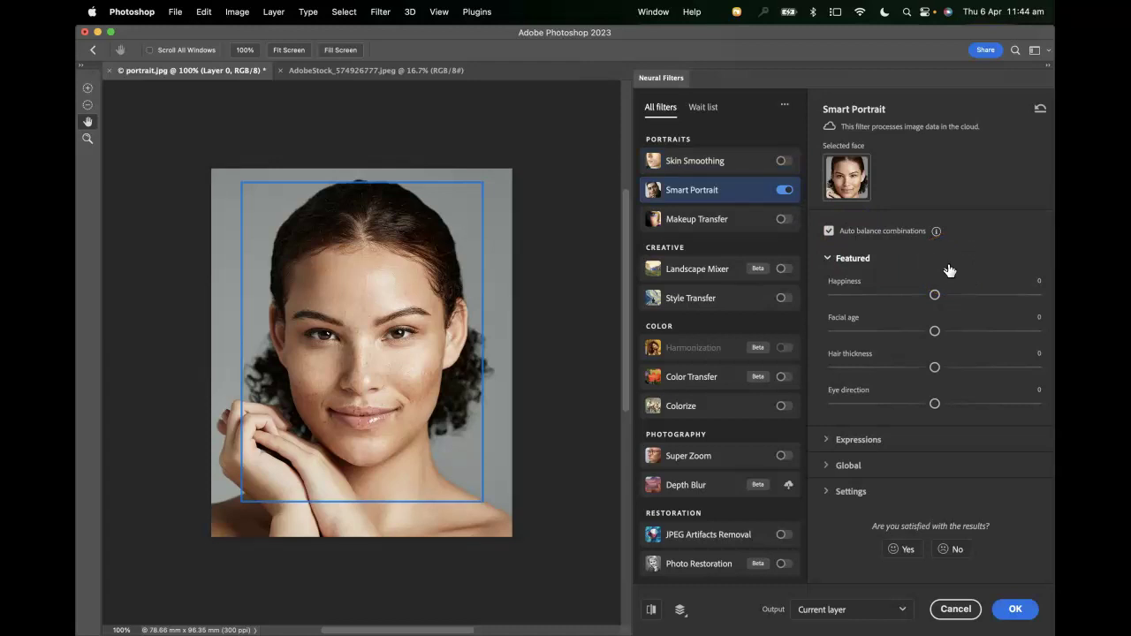
pyautogui.click(930, 282)
pyautogui.click(913, 276)
pyautogui.click(817, 333)
pyautogui.click(1003, 300)
pyautogui.moveTo(940, 299); pyautogui.dragTo(938, 296)
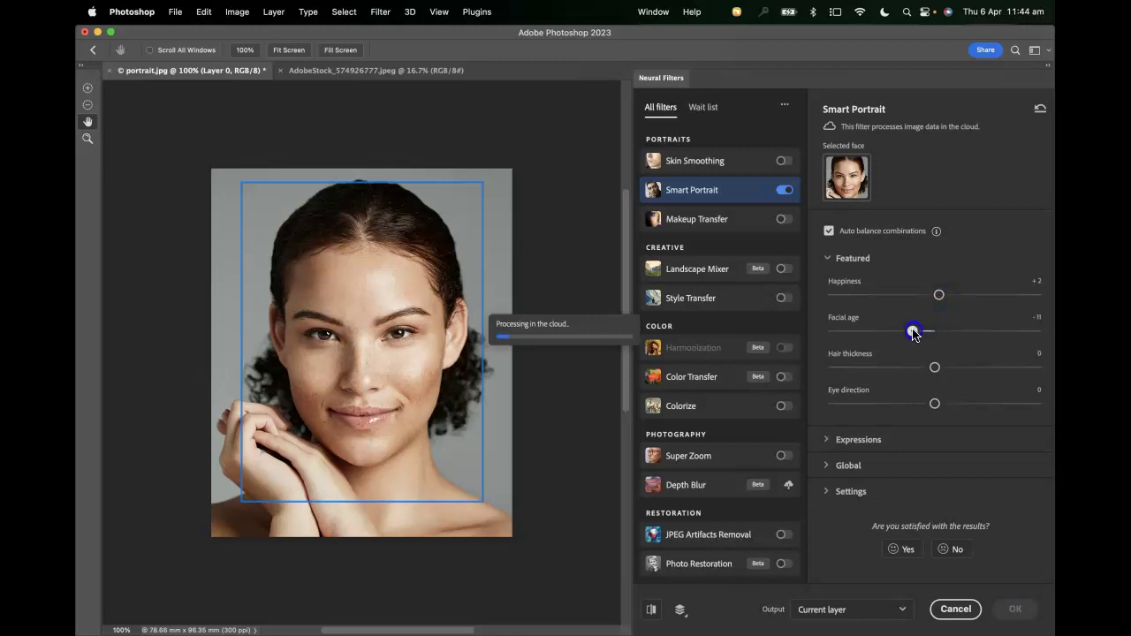
pyautogui.moveTo(934, 366); pyautogui.dragTo(864, 406)
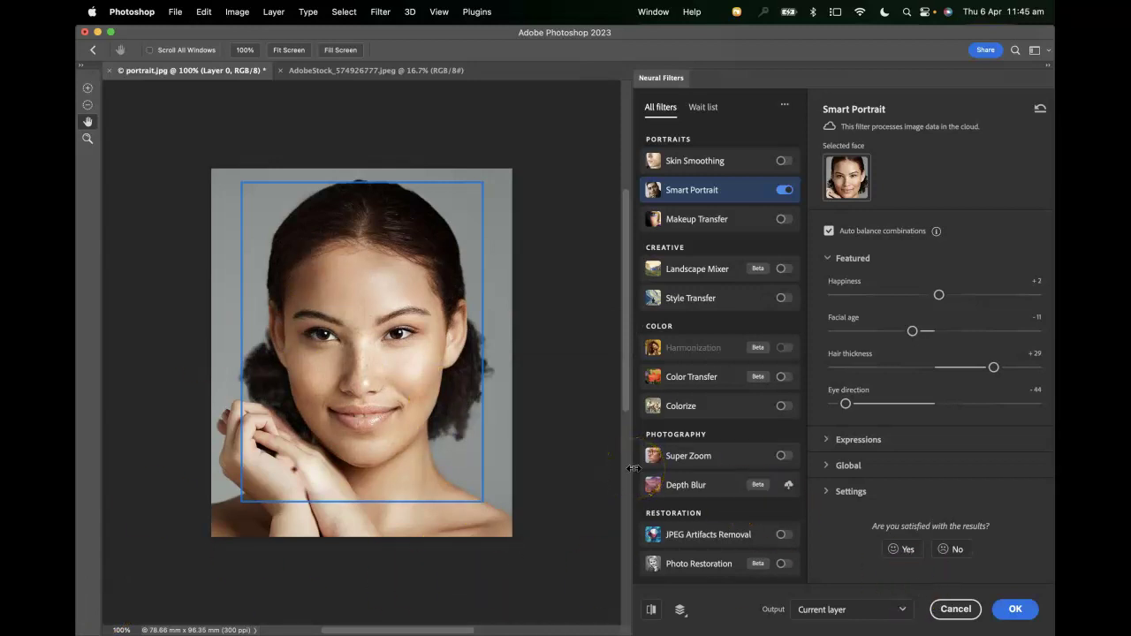
pyautogui.press('super+equal')
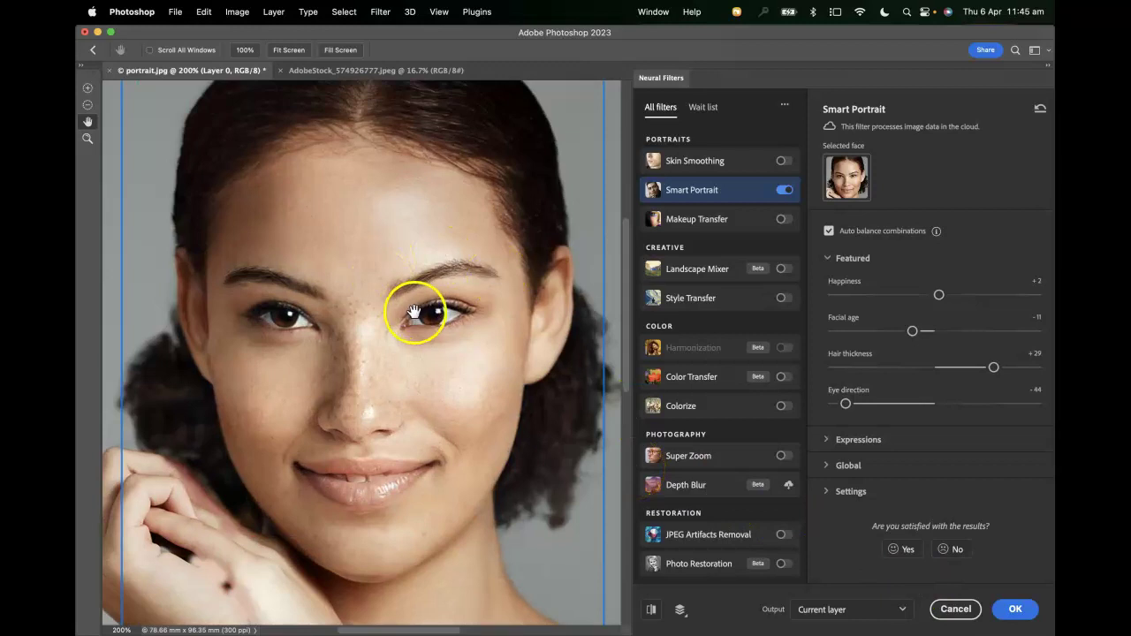
pyautogui.moveTo(345, 314); pyautogui.dragTo(386, 313)
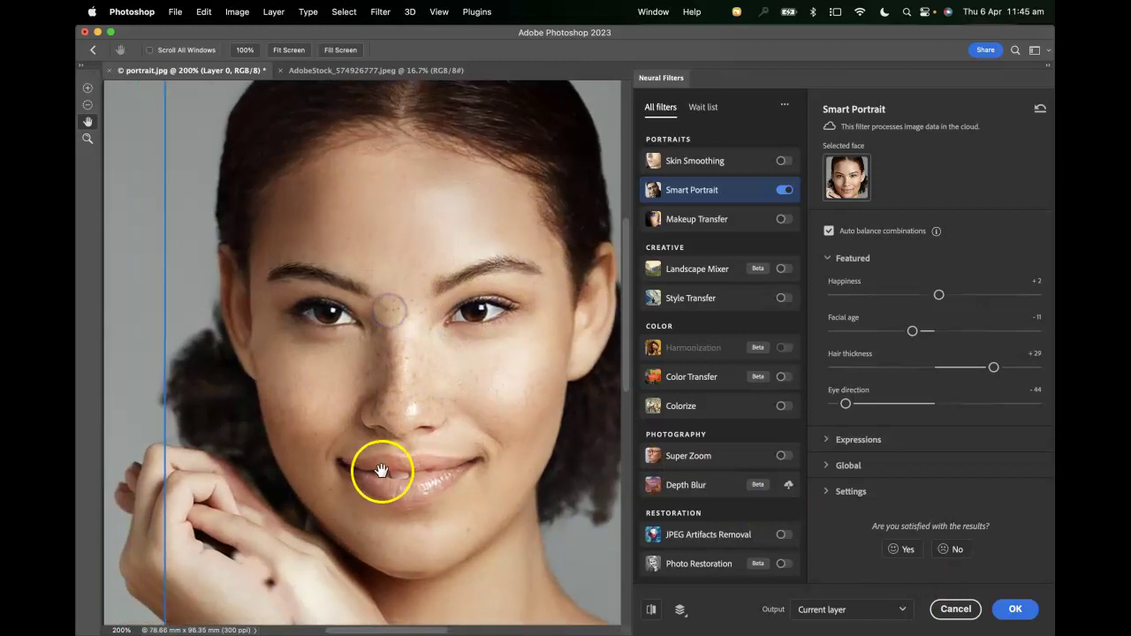
pyautogui.click(784, 190)
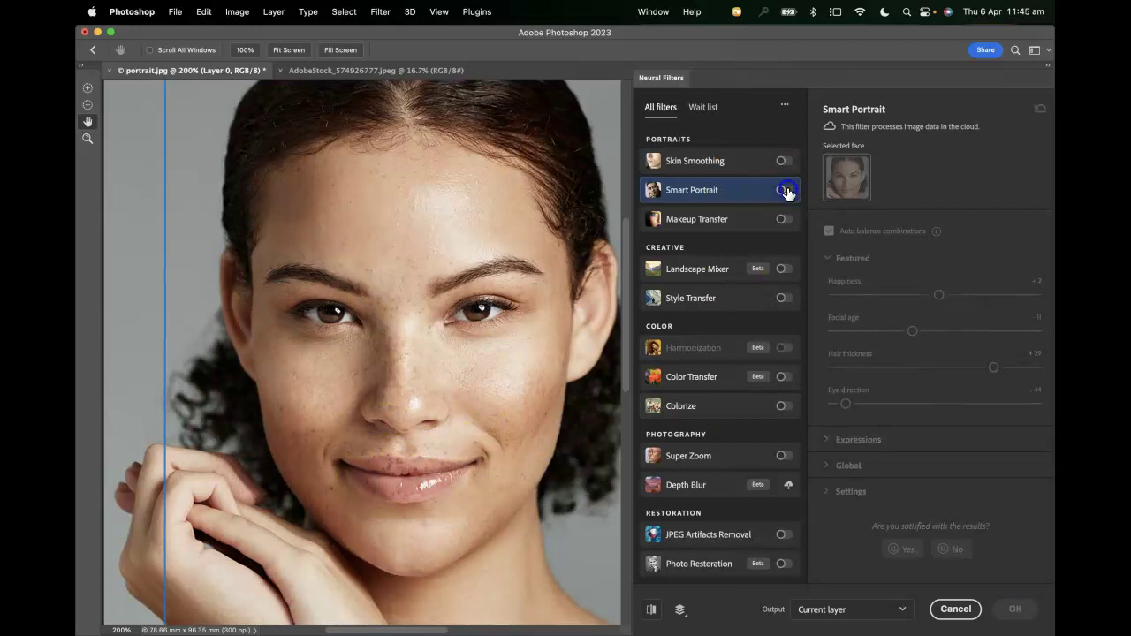
pyautogui.click(784, 190)
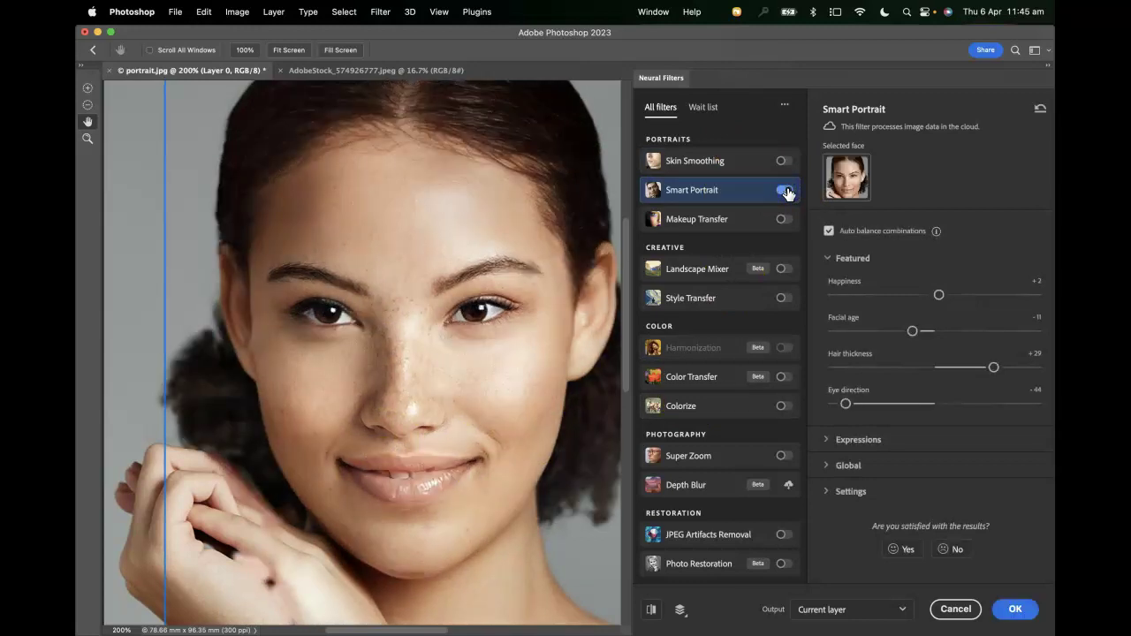
pyautogui.press('super+minus')
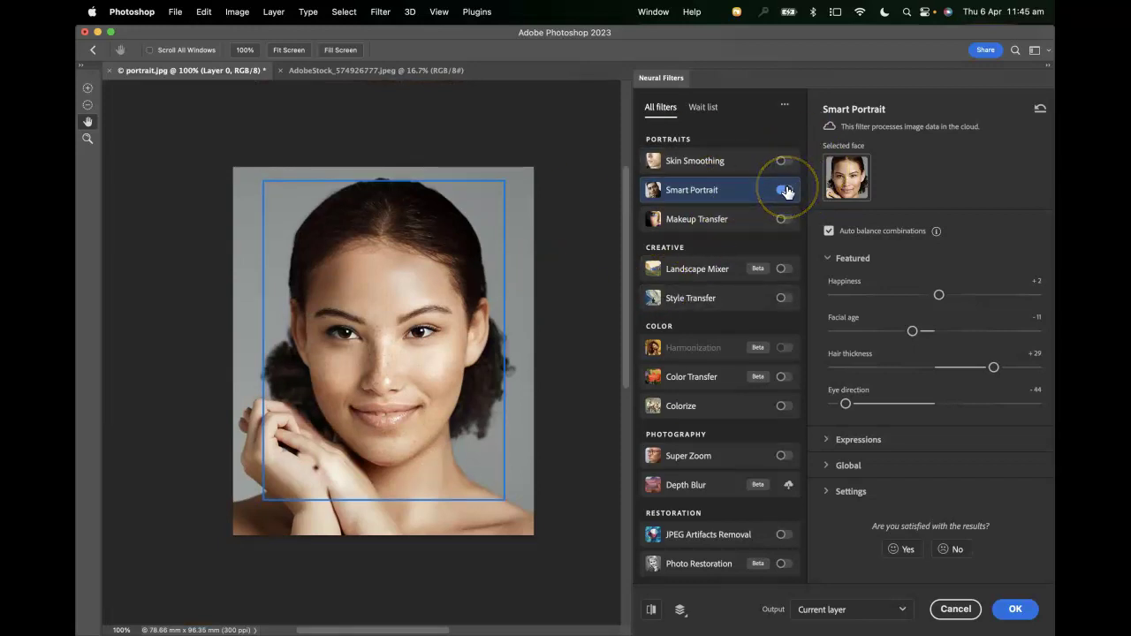
# Step: Reset Smart Portrait, then set Happiness -8, Facial age +28, Hair thickness -24, Eye direction +37
pyautogui.click(1039, 109)
pyautogui.moveTo(934, 295); pyautogui.dragTo(932, 299)
pyautogui.click(934, 330)
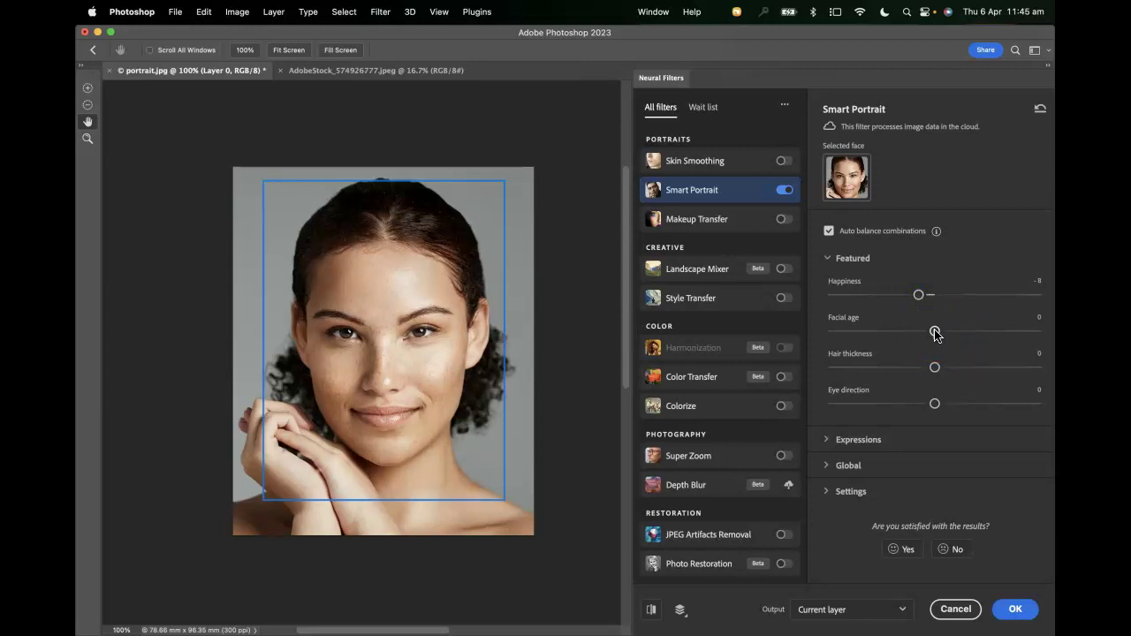
pyautogui.moveTo(934, 367); pyautogui.dragTo(886, 367)
pyautogui.click(934, 403)
pyautogui.moveTo(934, 404); pyautogui.dragTo(1014, 409)
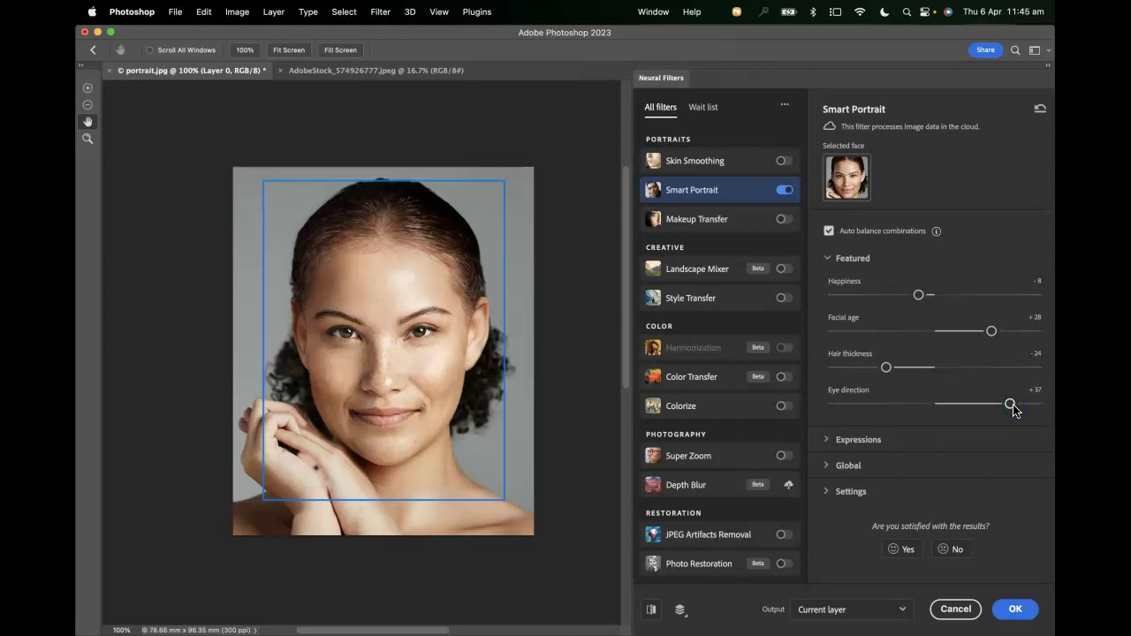
pyautogui.moveTo(1014, 409); pyautogui.dragTo(1014, 409)
# Step: Toggle Smart Portrait off and on twice to compare with the original
pyautogui.click(783, 190)
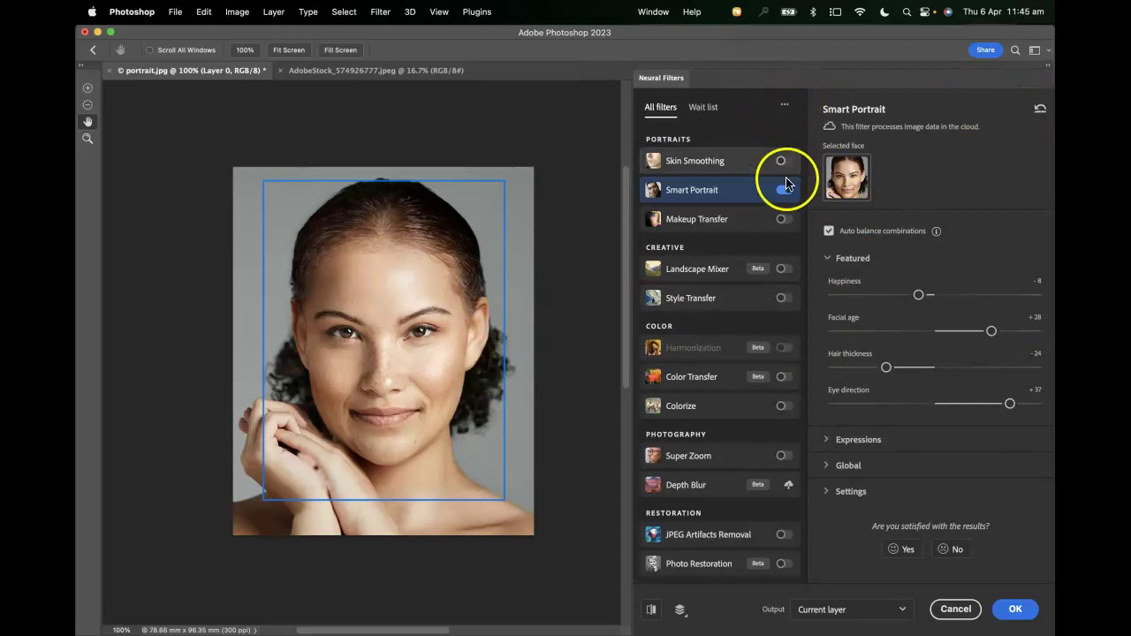
pyautogui.click(783, 191)
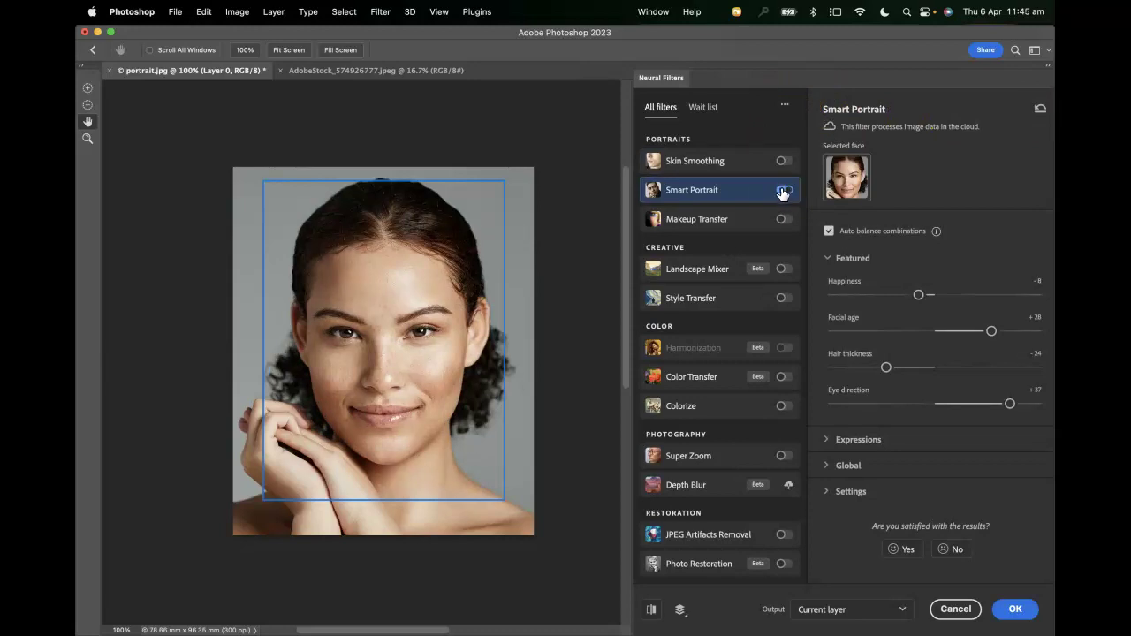
pyautogui.click(783, 191)
pyautogui.click(782, 191)
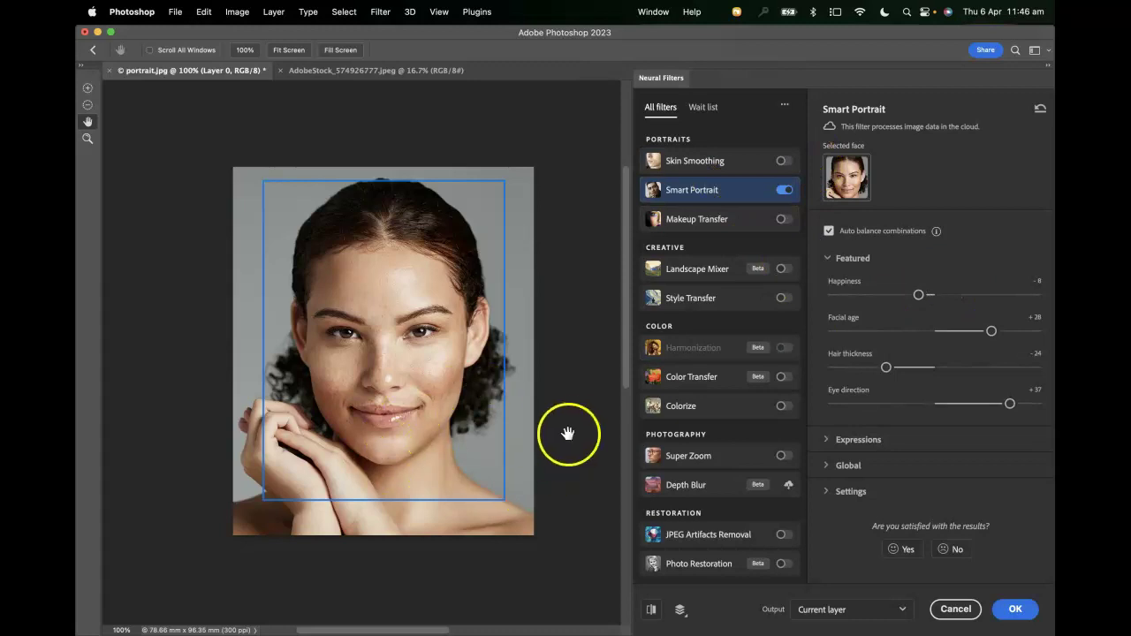
# Step: Reset the sliders, try Surprise at +37, reset again, and set Anger to +34
pyautogui.click(1039, 110)
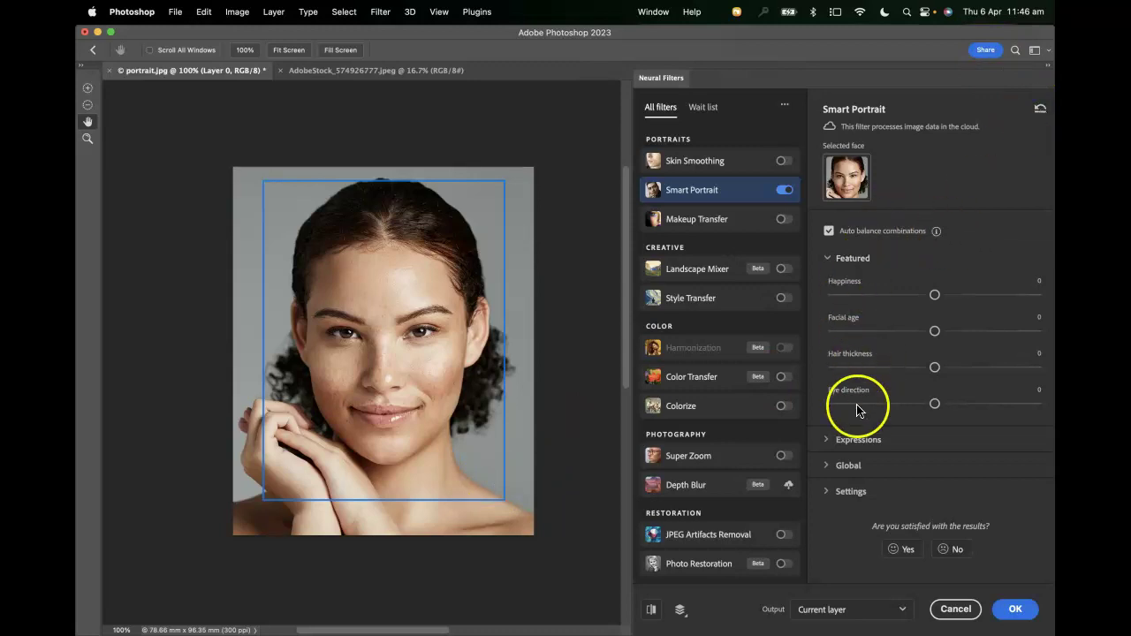
pyautogui.click(826, 440)
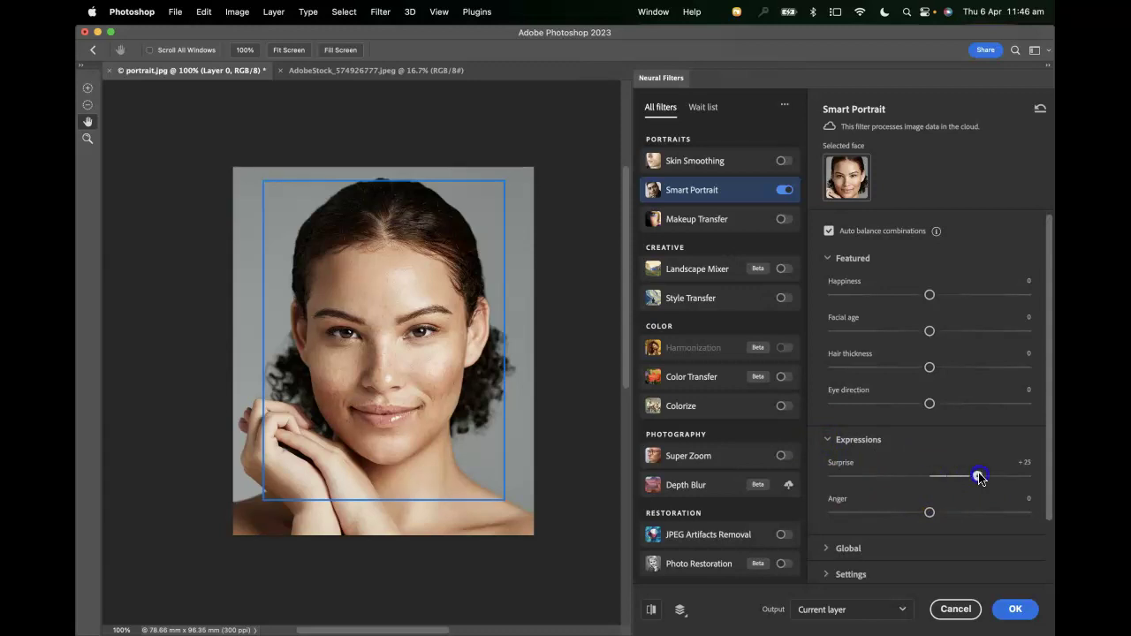
pyautogui.moveTo(1003, 475); pyautogui.dragTo(1002, 476)
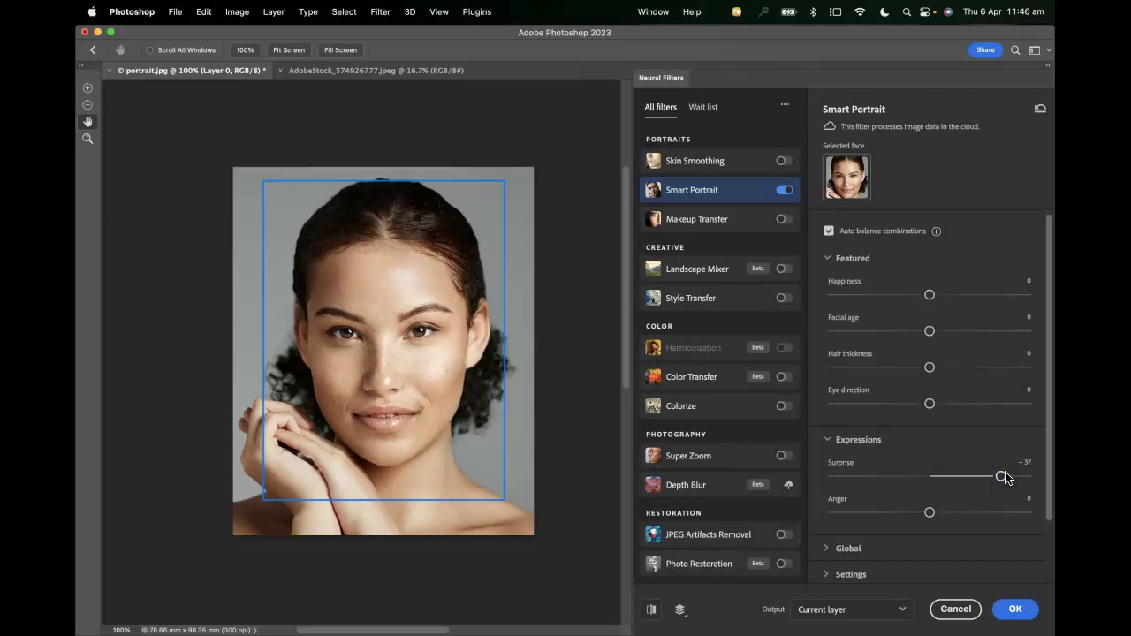
pyautogui.click(1039, 109)
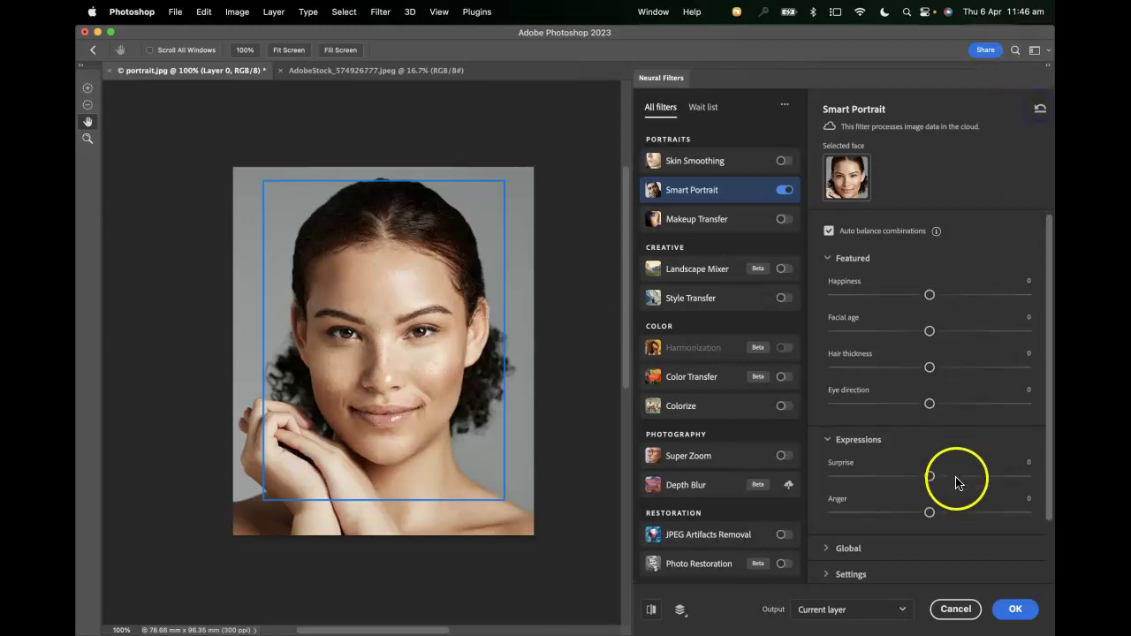
pyautogui.moveTo(929, 512); pyautogui.dragTo(999, 513)
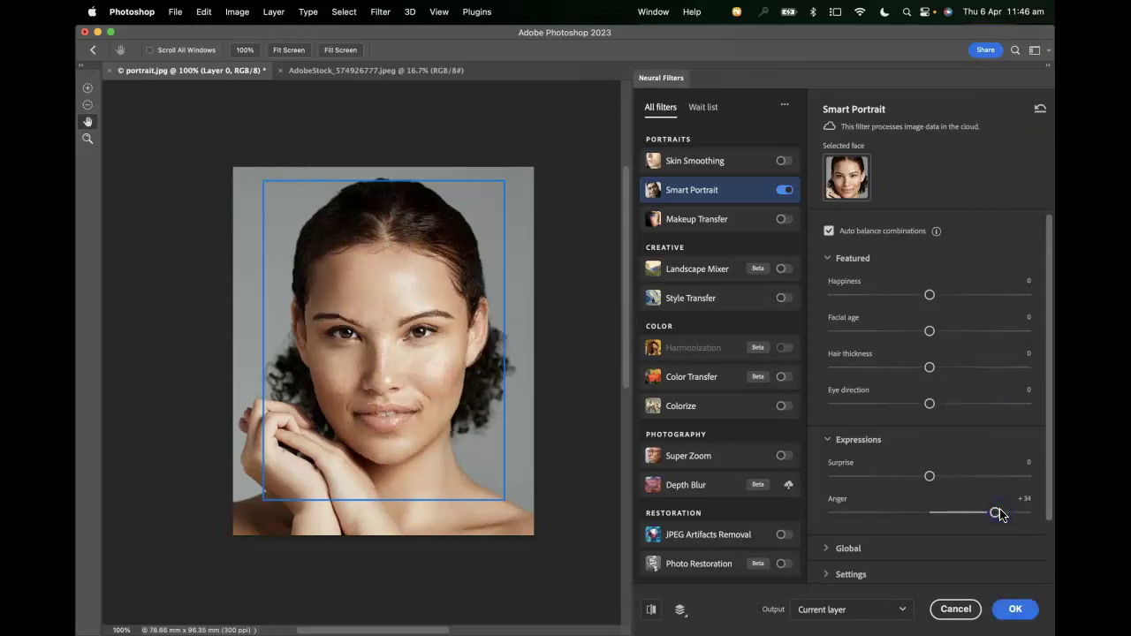
# Step: Reset Smart Portrait parameters, then set Happiness to +7 and Eye direction to -33
pyautogui.click(1039, 110)
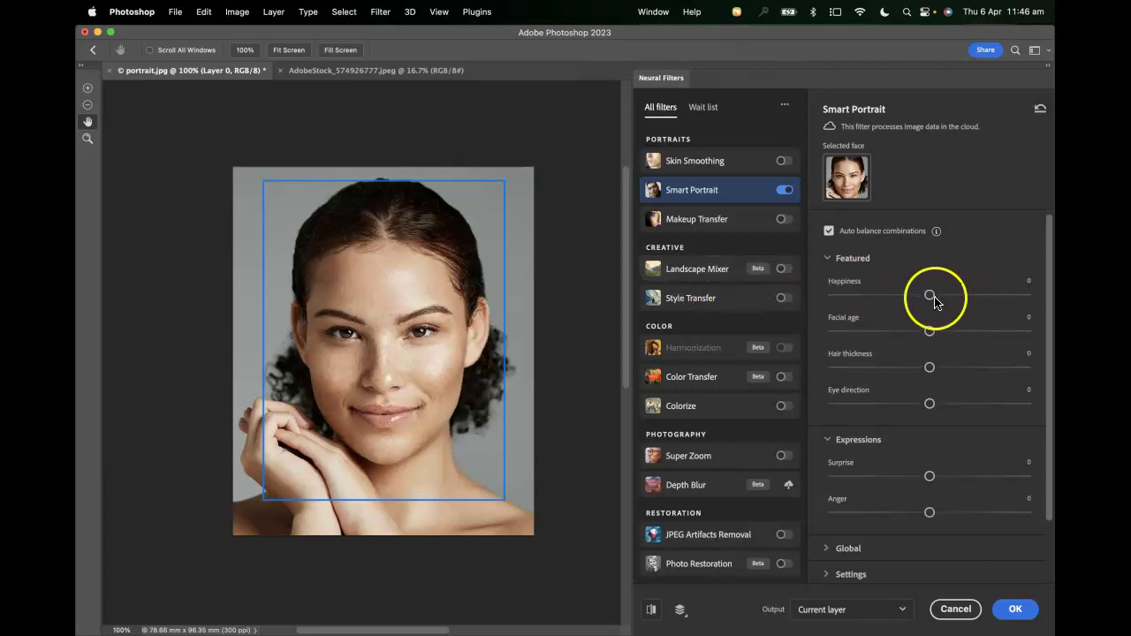
pyautogui.moveTo(929, 295); pyautogui.dragTo(942, 295)
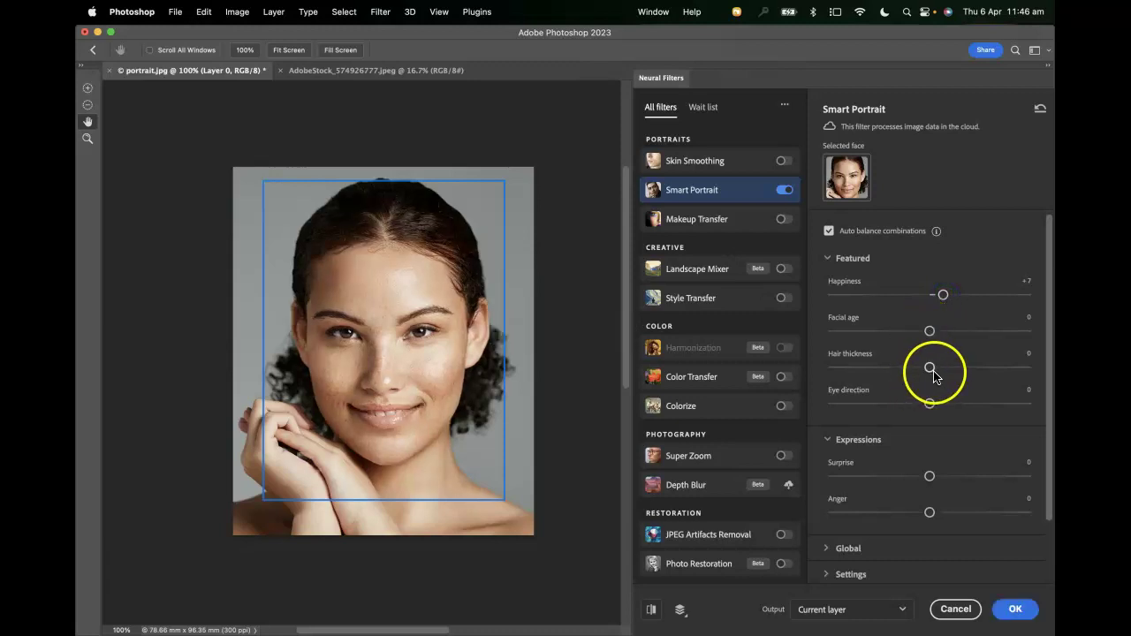
pyautogui.moveTo(928, 404); pyautogui.dragTo(865, 404)
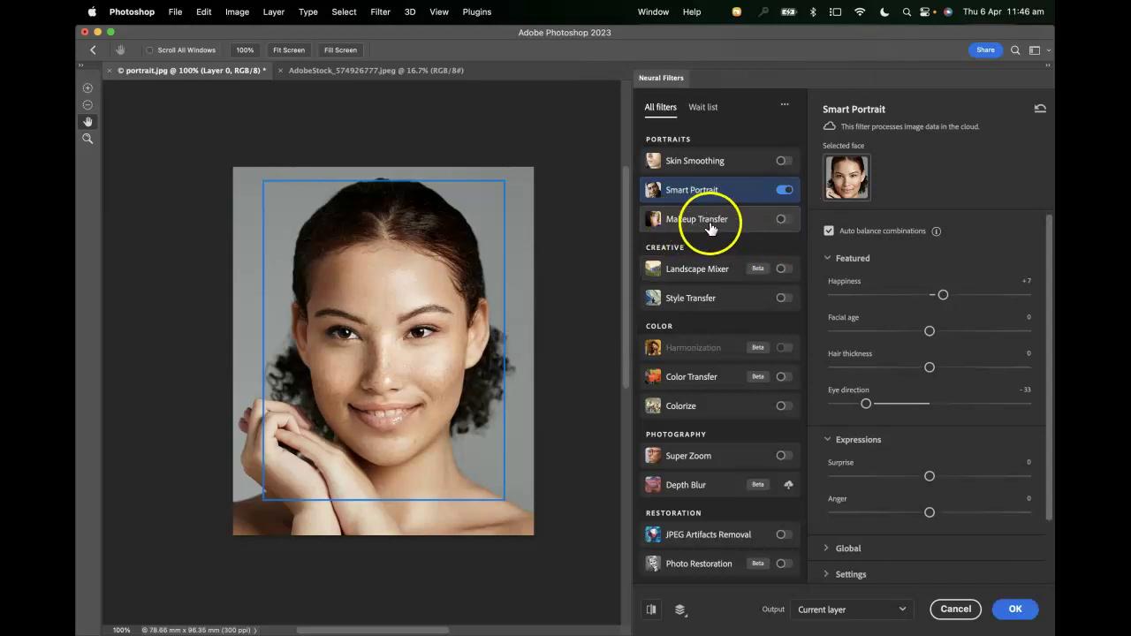
# Step: Switch on the Makeup Transfer filter in the Neural Filters list
pyautogui.moveTo(691, 229)
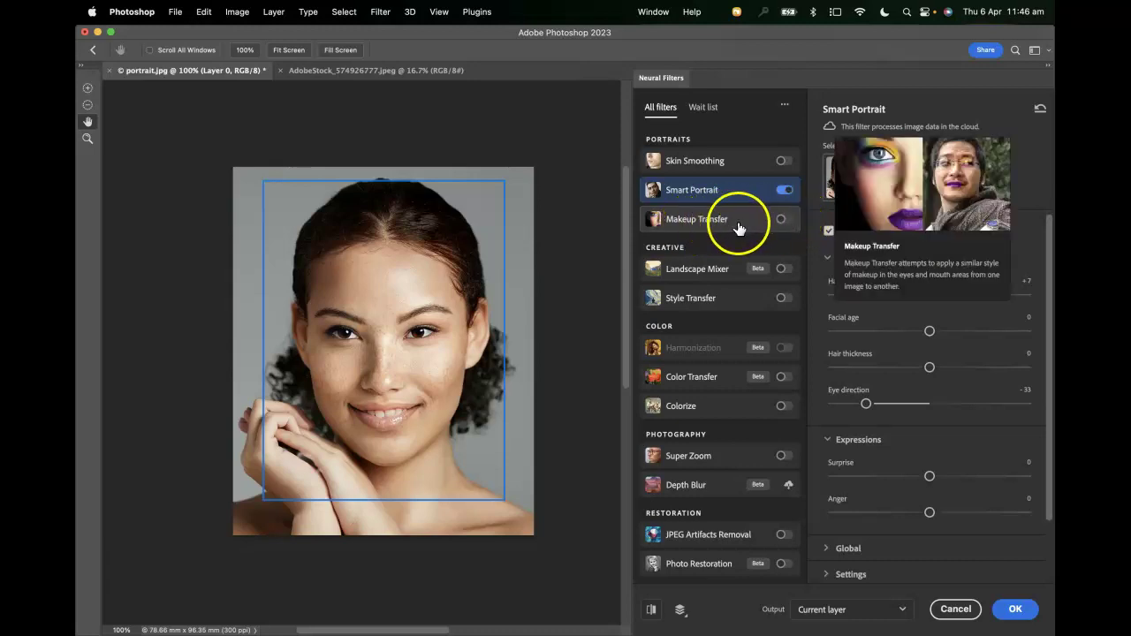
pyautogui.click(781, 220)
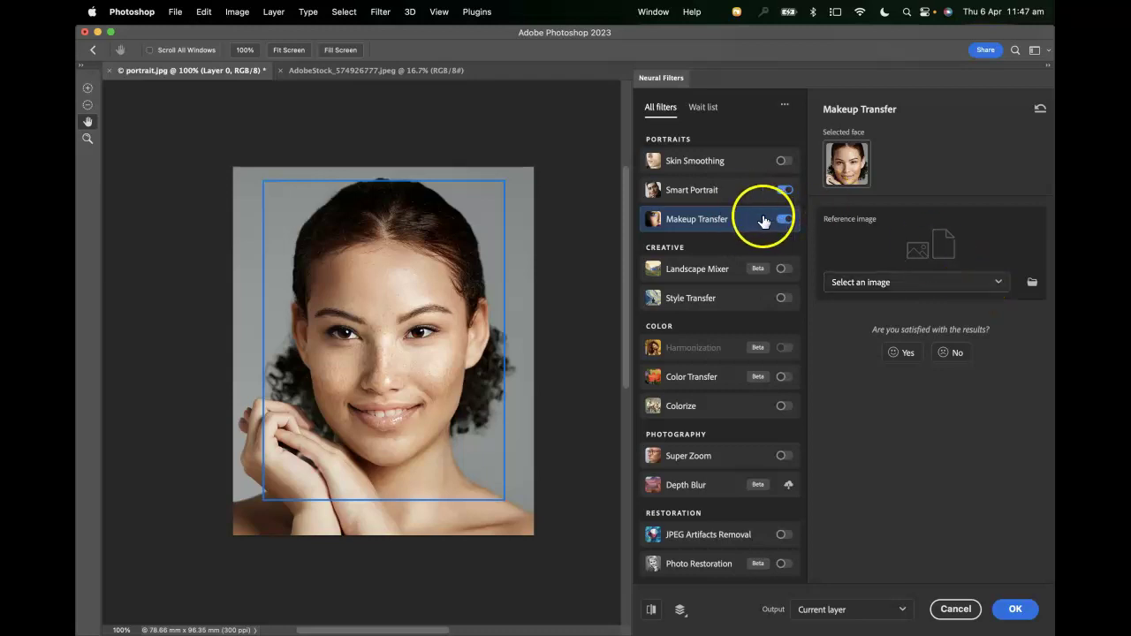
# Step: Select AdobeStock_574926777.jpeg as the Makeup Transfer reference image
pyautogui.click(977, 283)
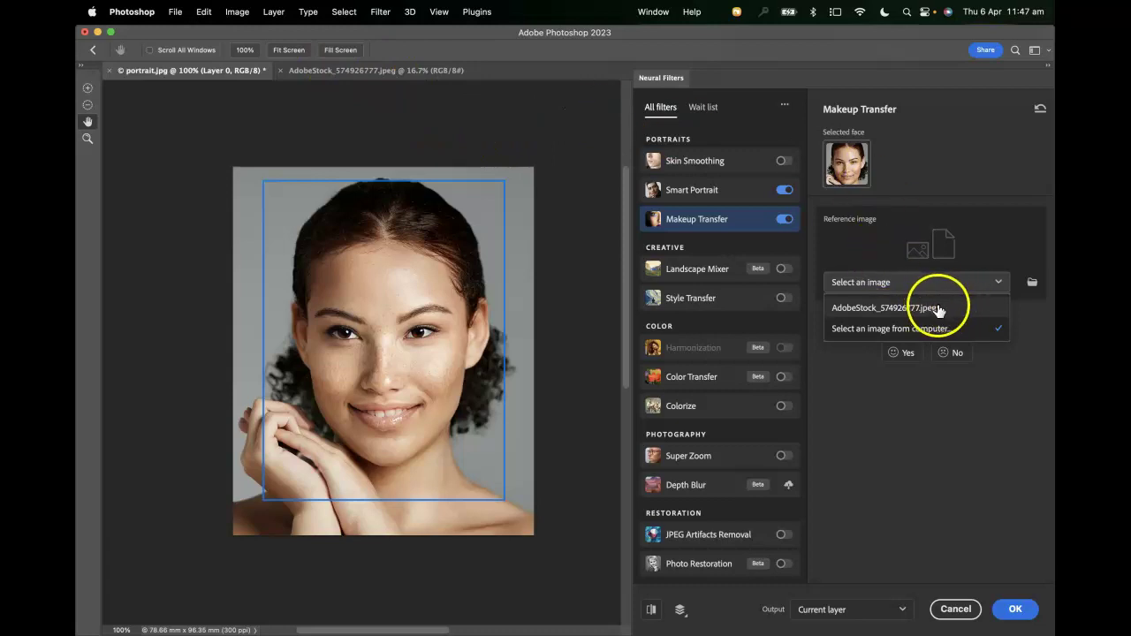
pyautogui.click(1032, 284)
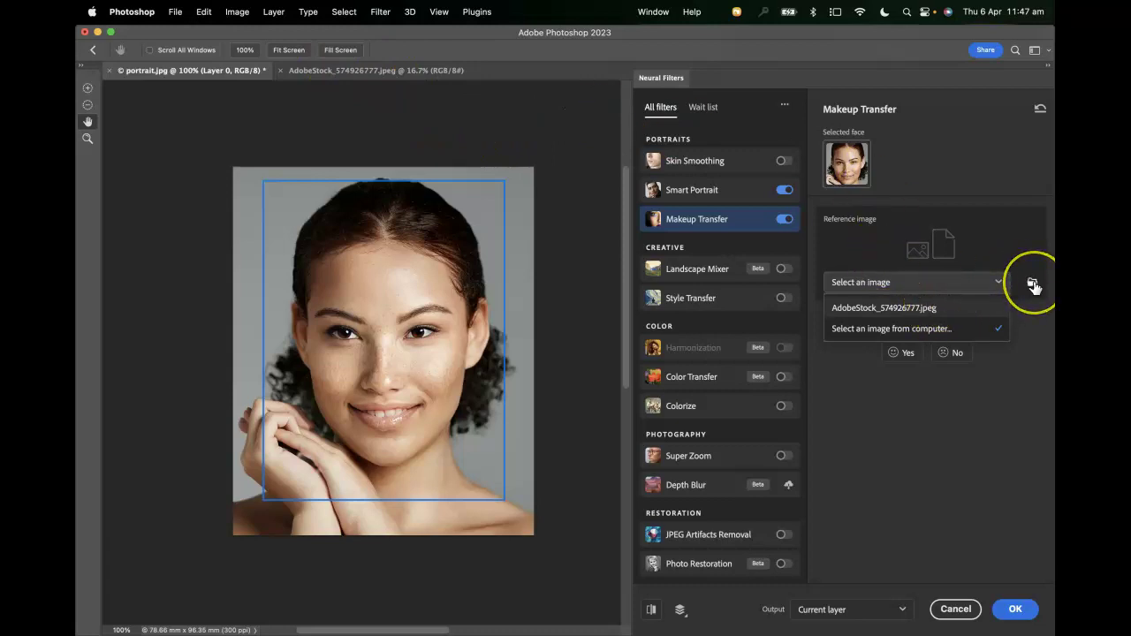
pyautogui.click(908, 306)
pyautogui.click(964, 389)
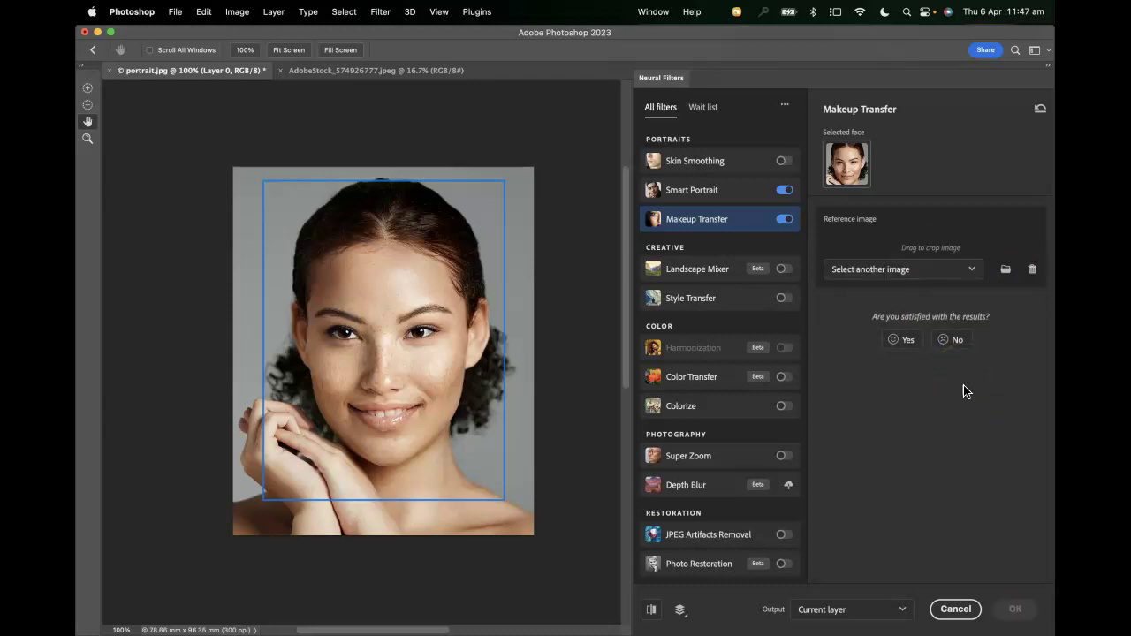
# Step: Apply the rainbow-haired reference's dark eye makeup and lip colour to the portrait with Makeup Transfer
pyautogui.moveTo(980, 383)
pyautogui.mouseDown()
pyautogui.moveTo(936, 331)
pyautogui.moveTo(927, 294)
pyautogui.moveTo(944, 323)
pyautogui.moveTo(929, 309)
pyautogui.moveTo(944, 308)
pyautogui.moveTo(957, 260)
pyautogui.moveTo(956, 285)
pyautogui.moveTo(980, 280)
pyautogui.mouseUp()
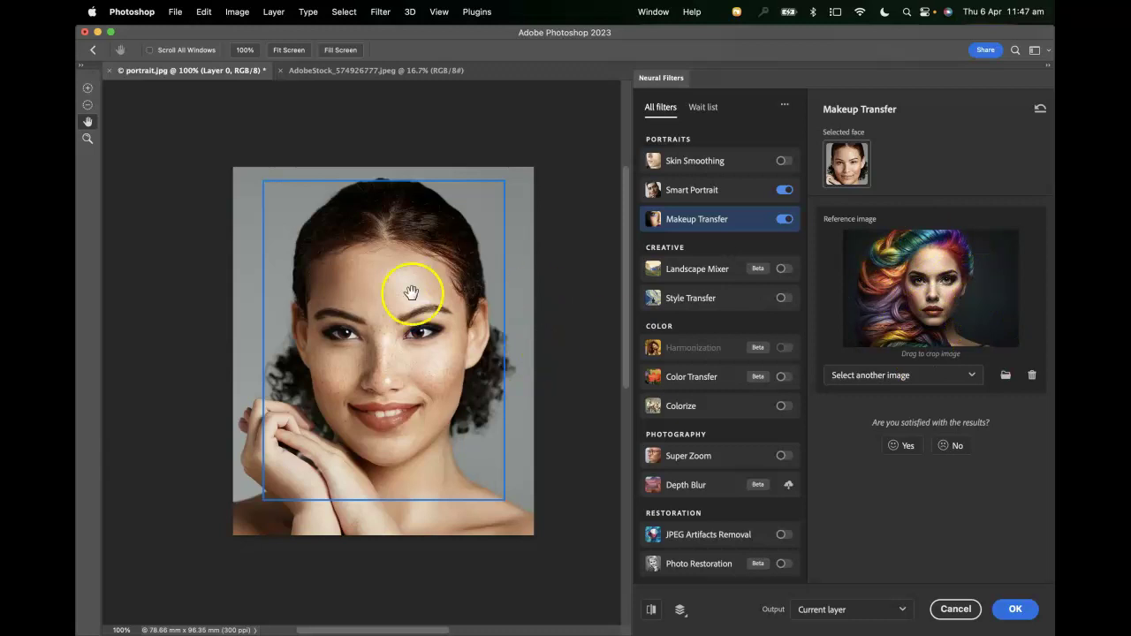